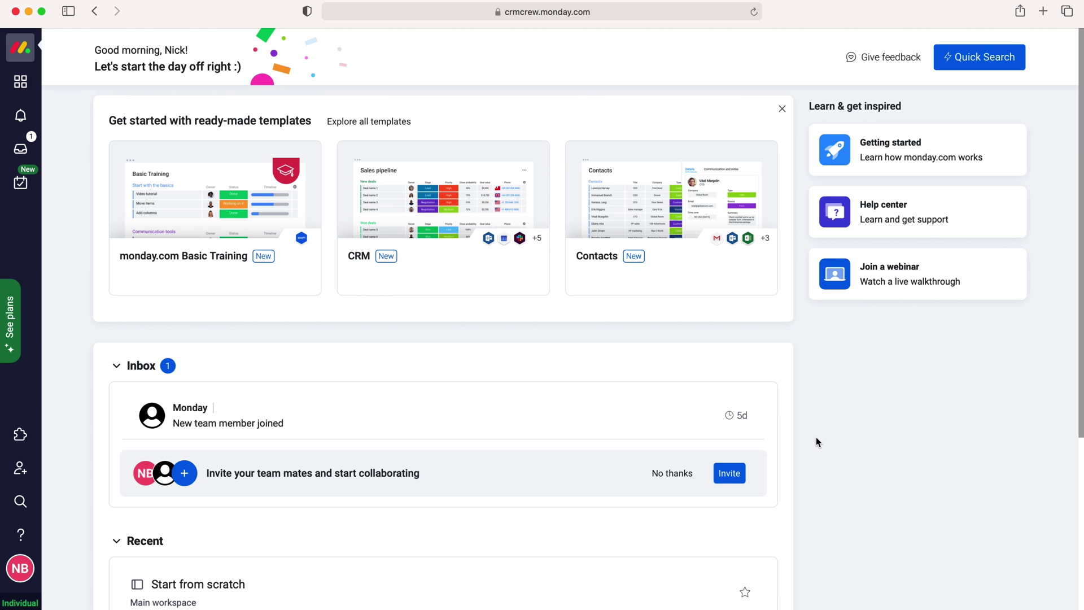
Show the workspace panel and open the full Column Center catalogue of column types.
click(21, 82)
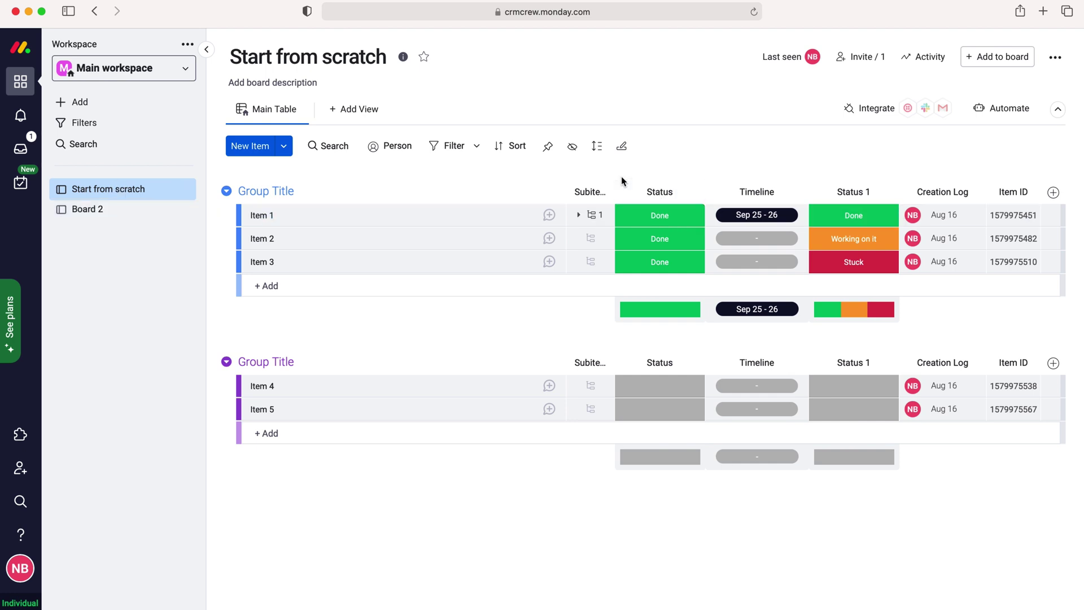
click(1053, 194)
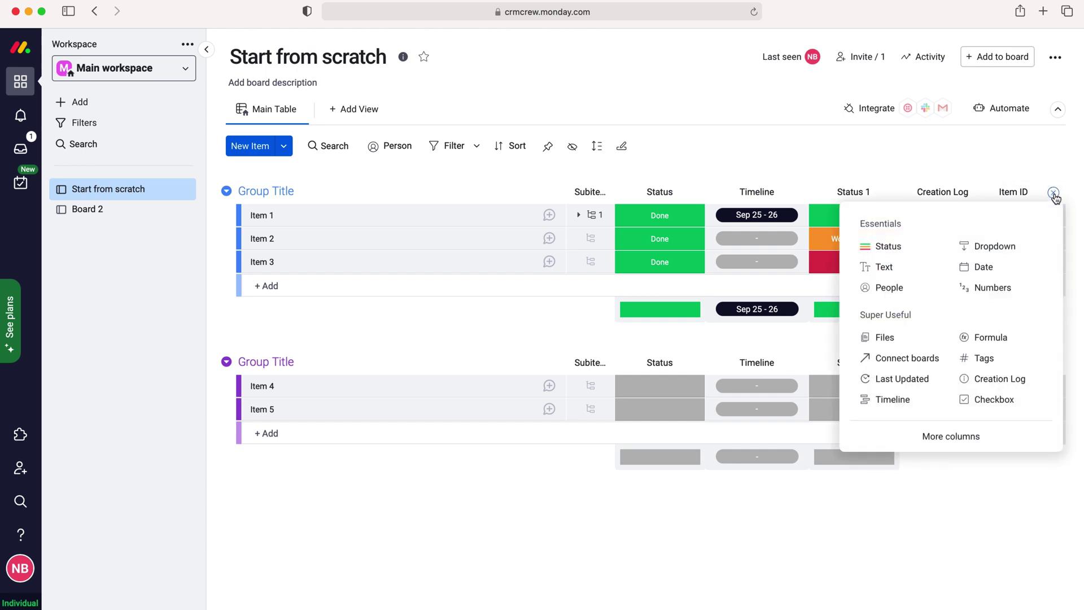
click(961, 441)
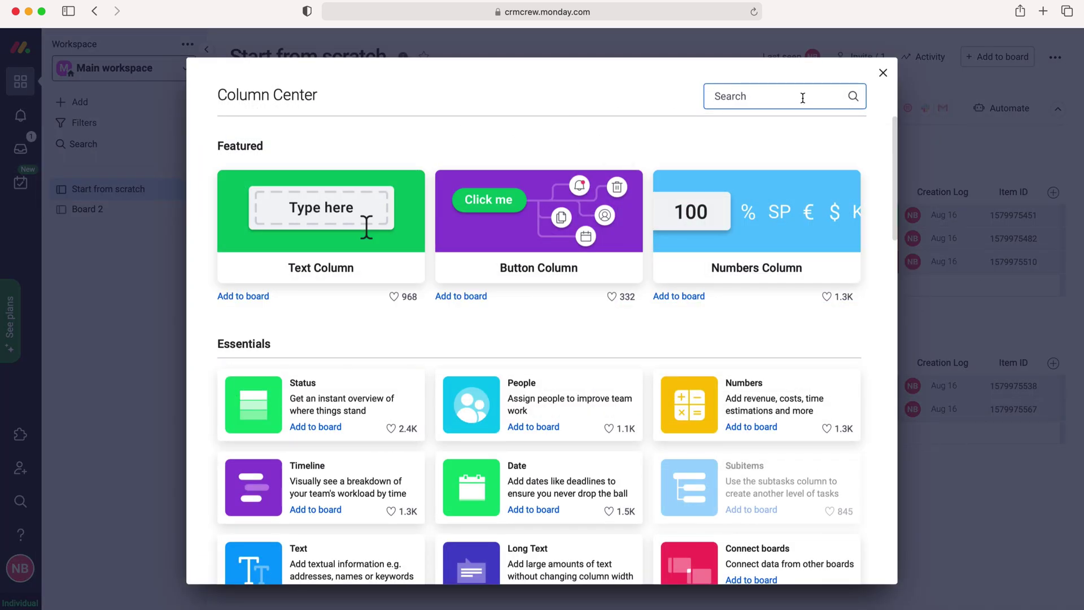
text(people)
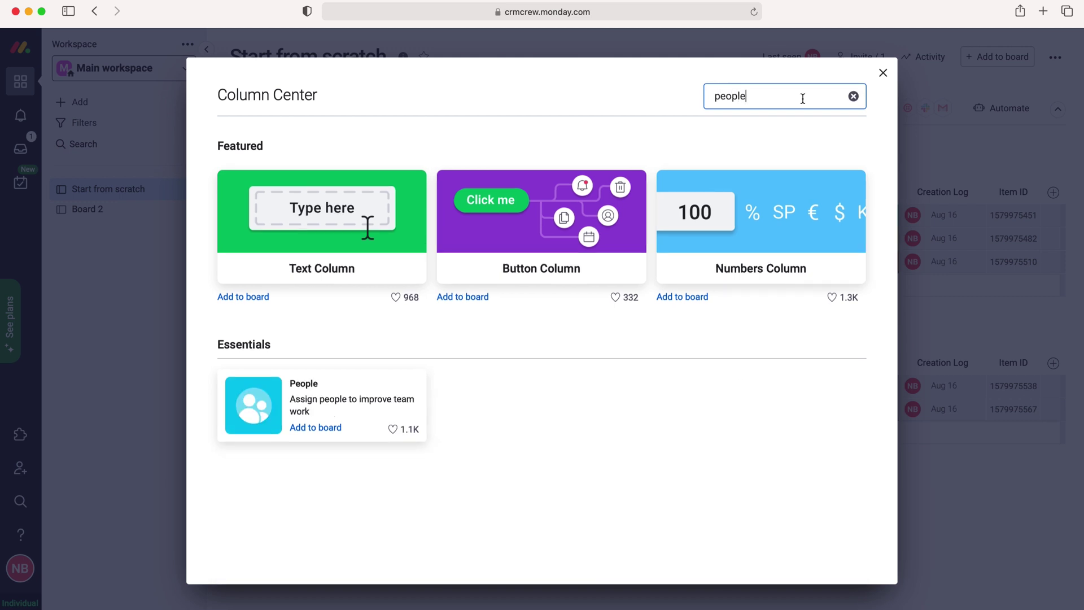
Add the People column from the Column Center to the Start from scratch board.
click(315, 428)
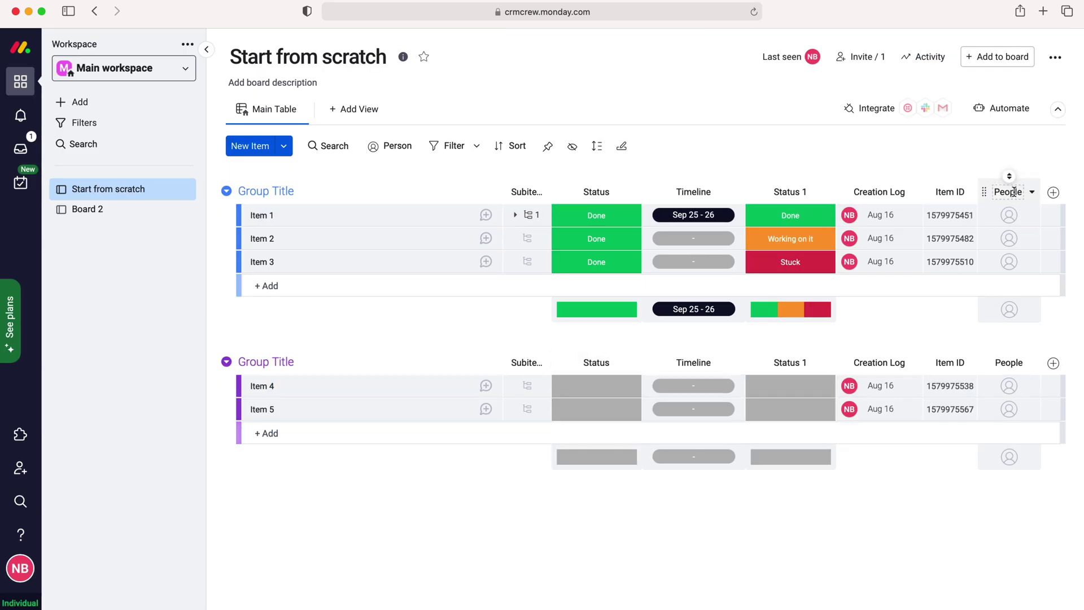
mouse_move(1009, 215)
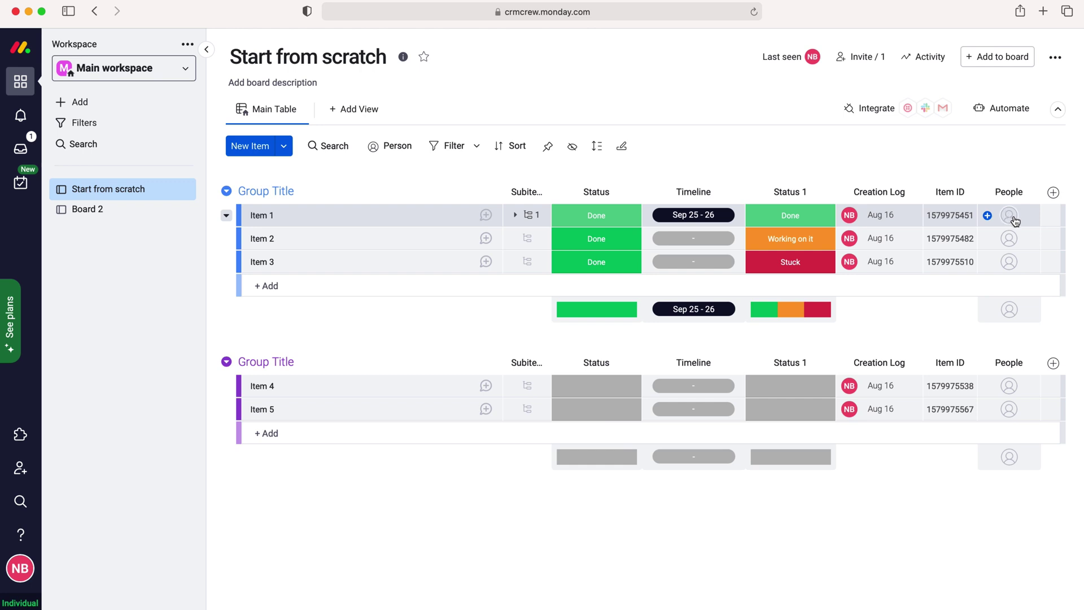
click(1008, 215)
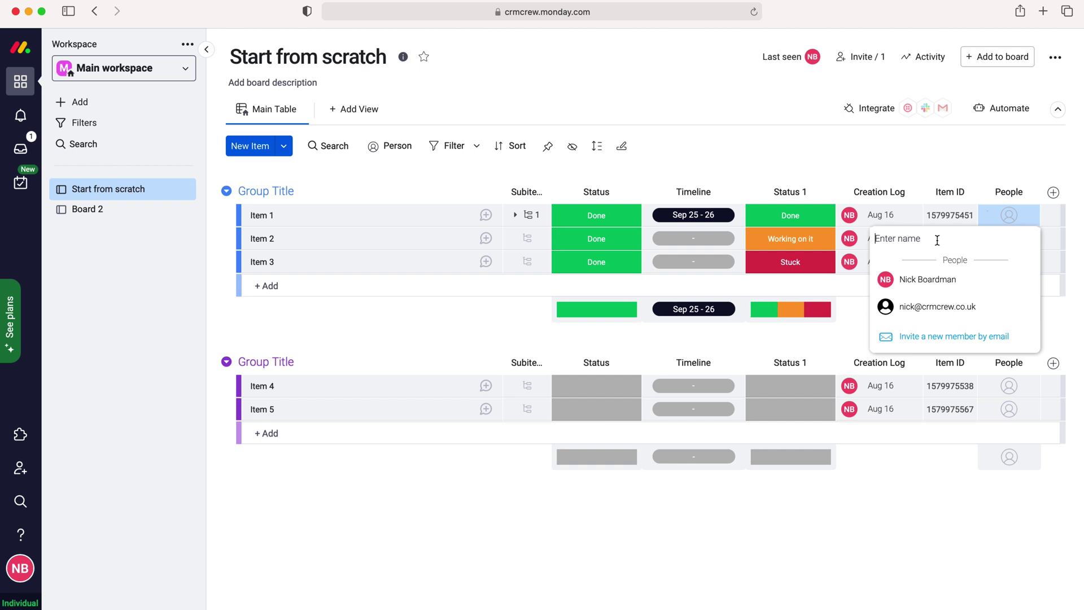
click(962, 282)
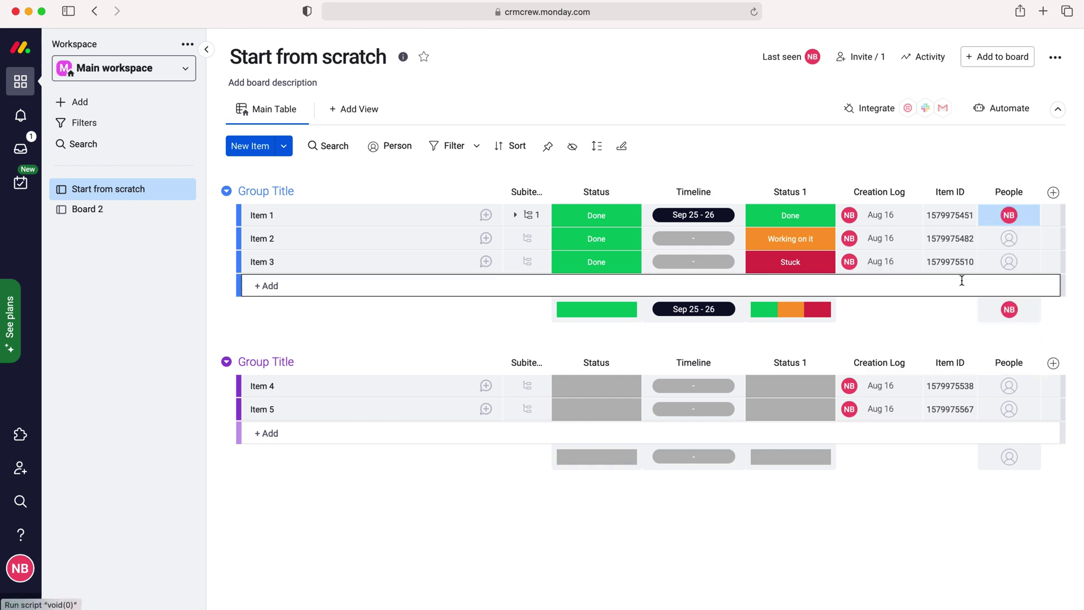